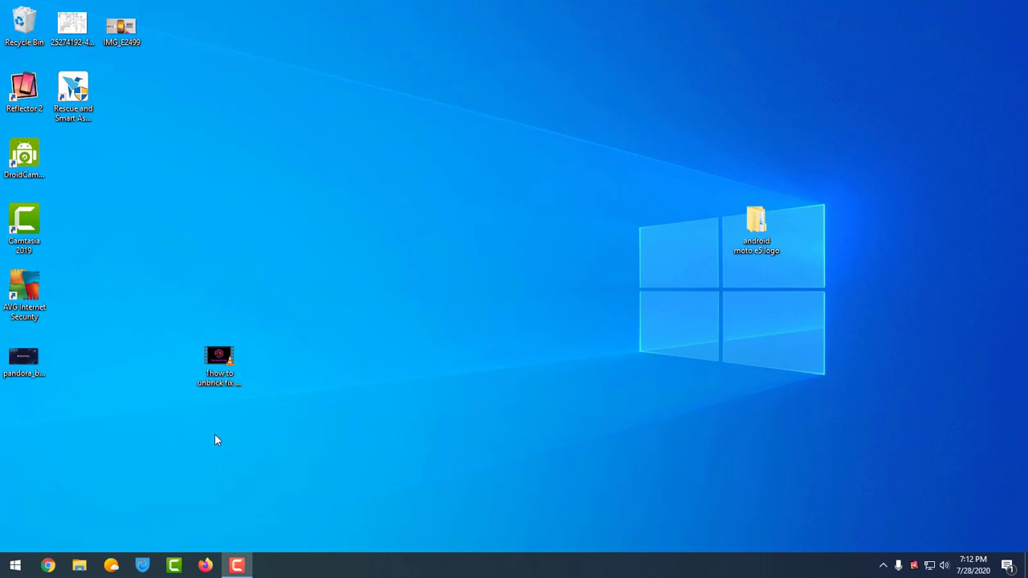
- Launch Rescue and Smart Assistant from its desktop shortcut
click(74, 94)
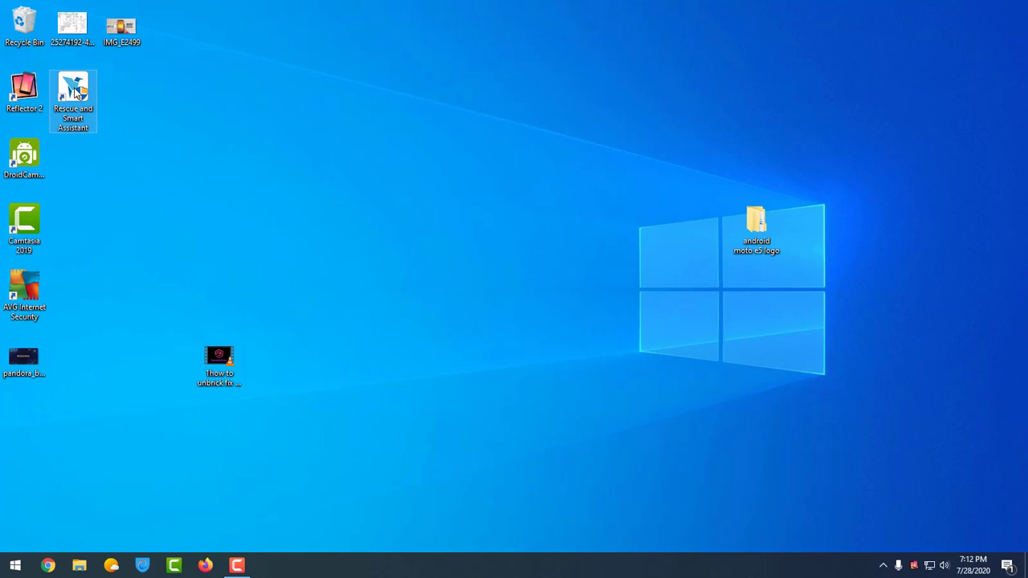
double_click(74, 94)
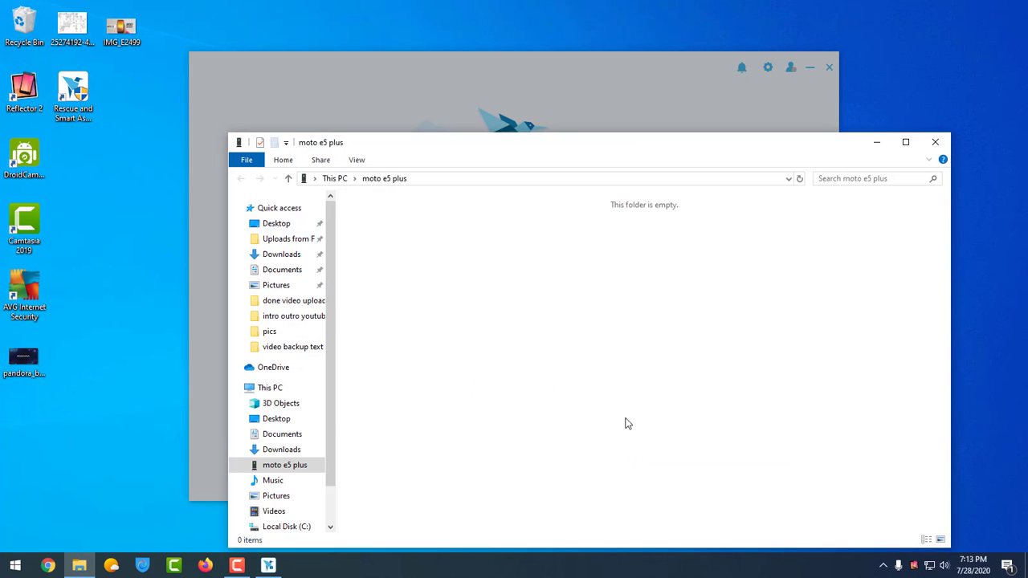
- Close the empty moto e5 plus storage window
click(934, 142)
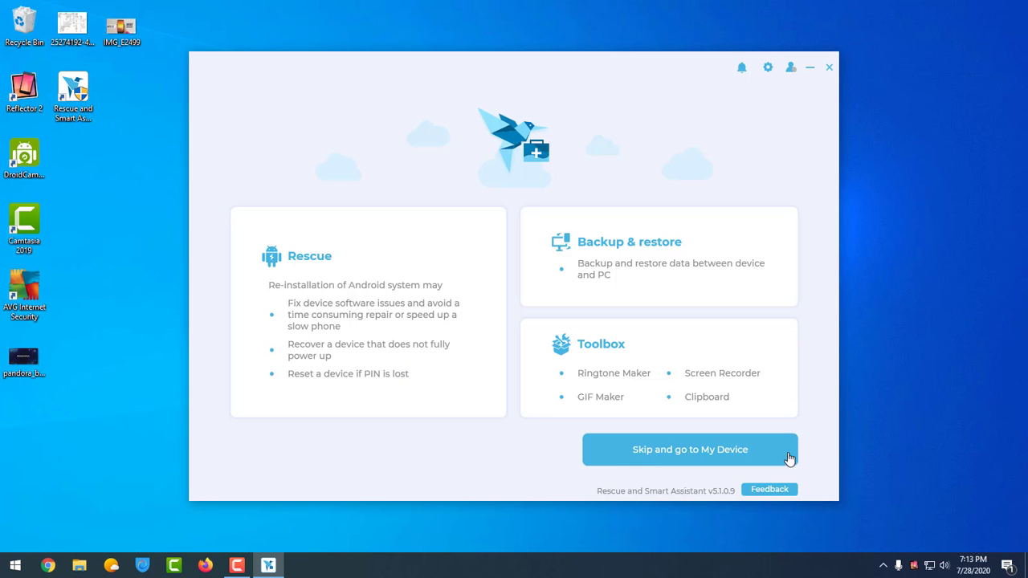
- Skip to My Device, sign in with a Lenovo ID, and close the success message
click(649, 456)
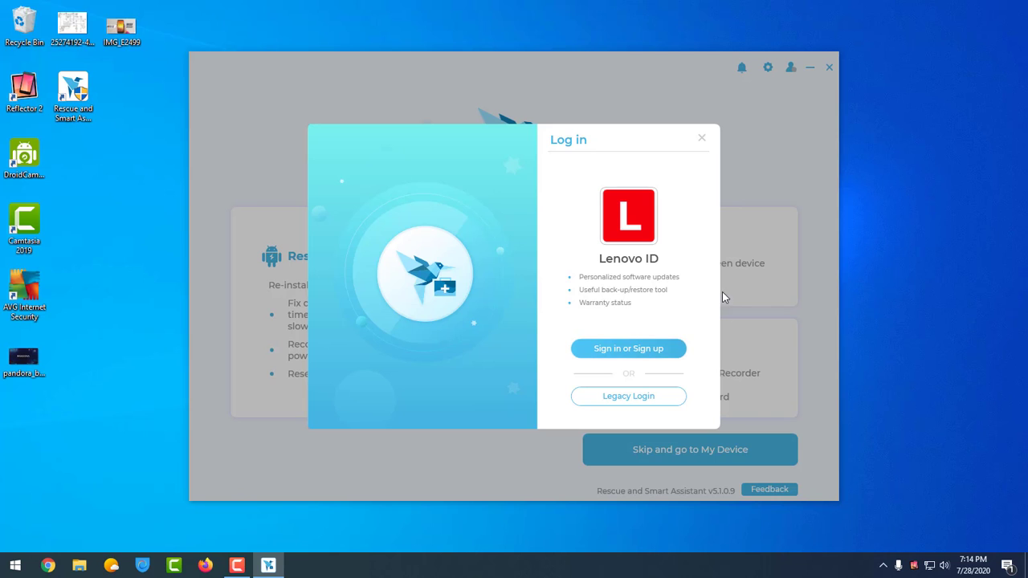
click(639, 350)
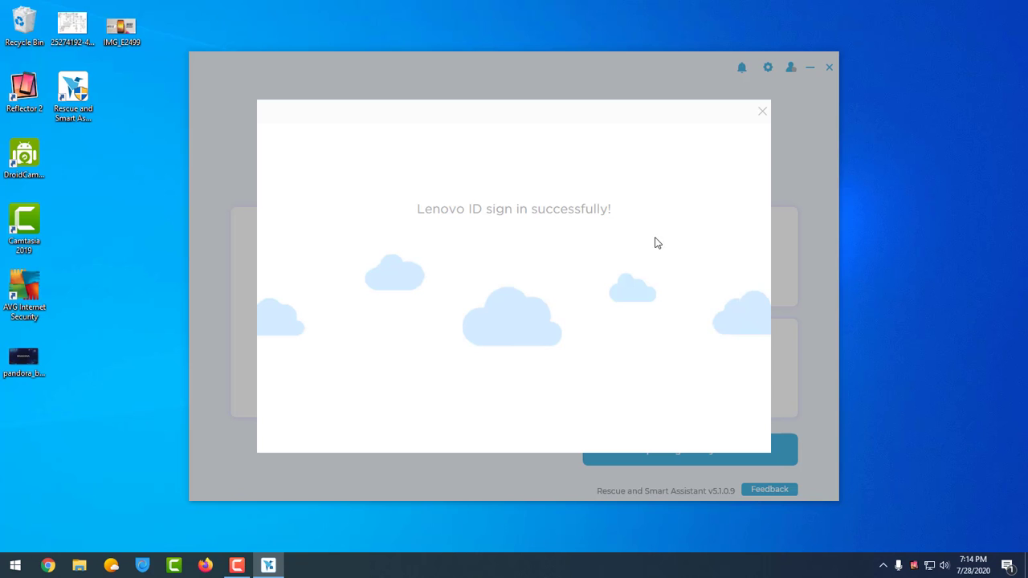
click(763, 112)
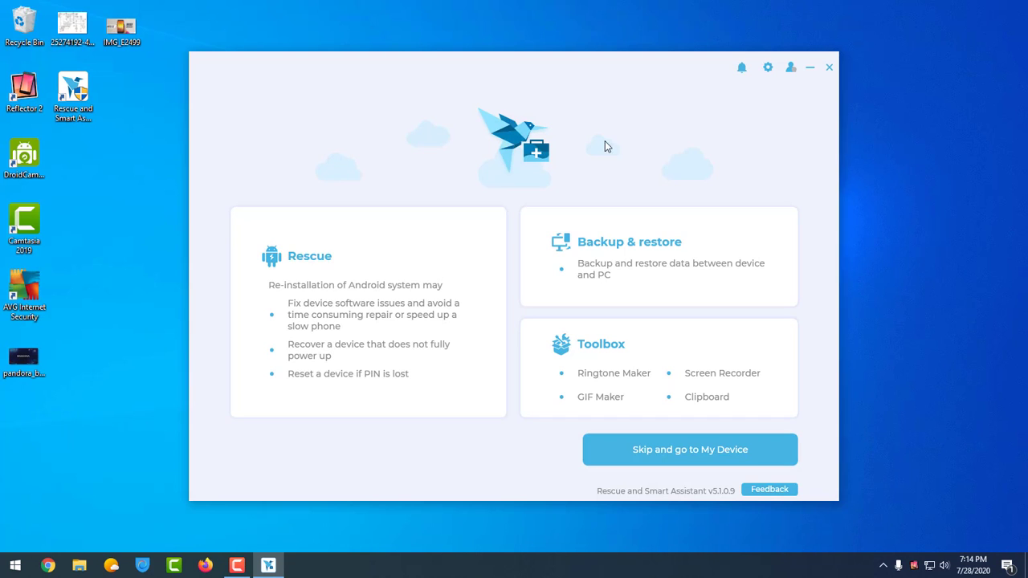
- Skip to My Device and decline registering the moto e5 plus
click(679, 453)
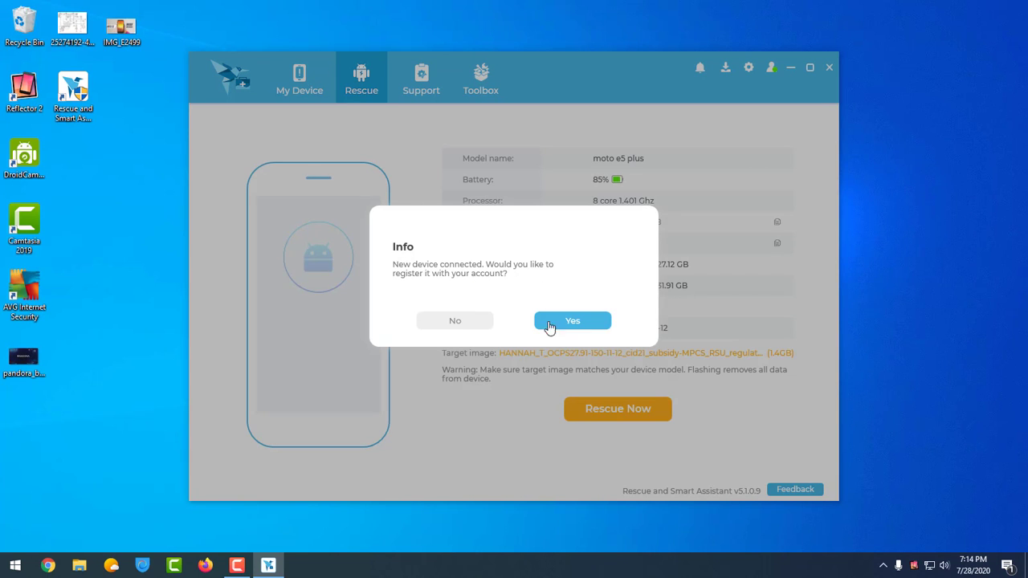
click(456, 326)
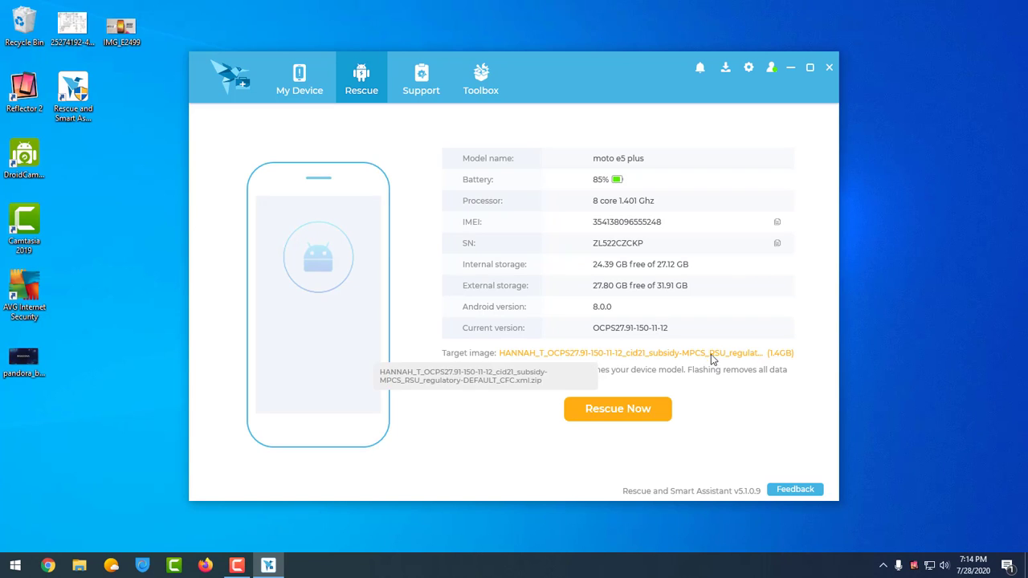
- Show the completed downloads list with the 2.5GB stock ROM zip
click(725, 67)
click(709, 135)
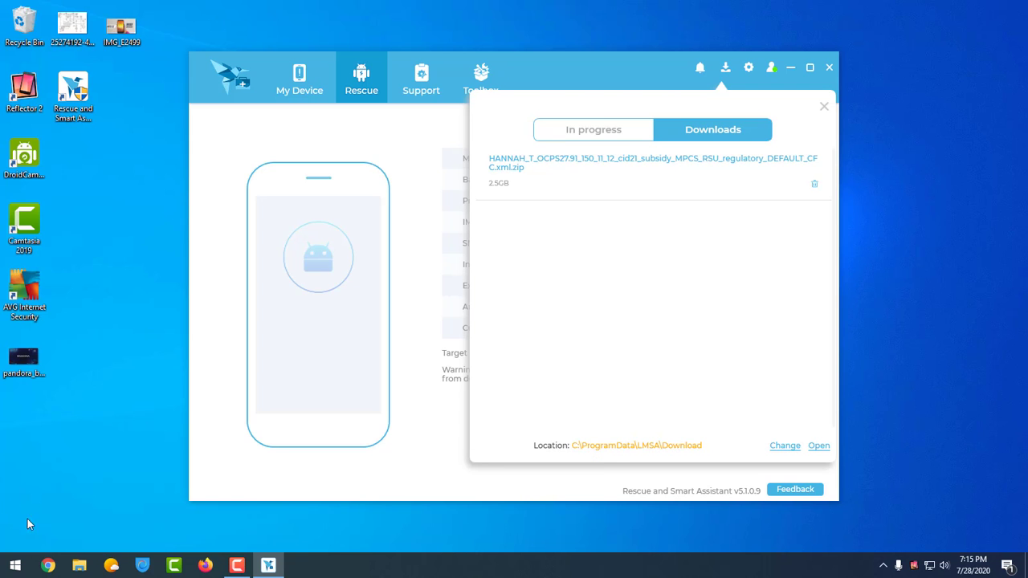
- Browse in File Explorer to C:\ProgramData\LMSA\Download\RomFiles
click(78, 566)
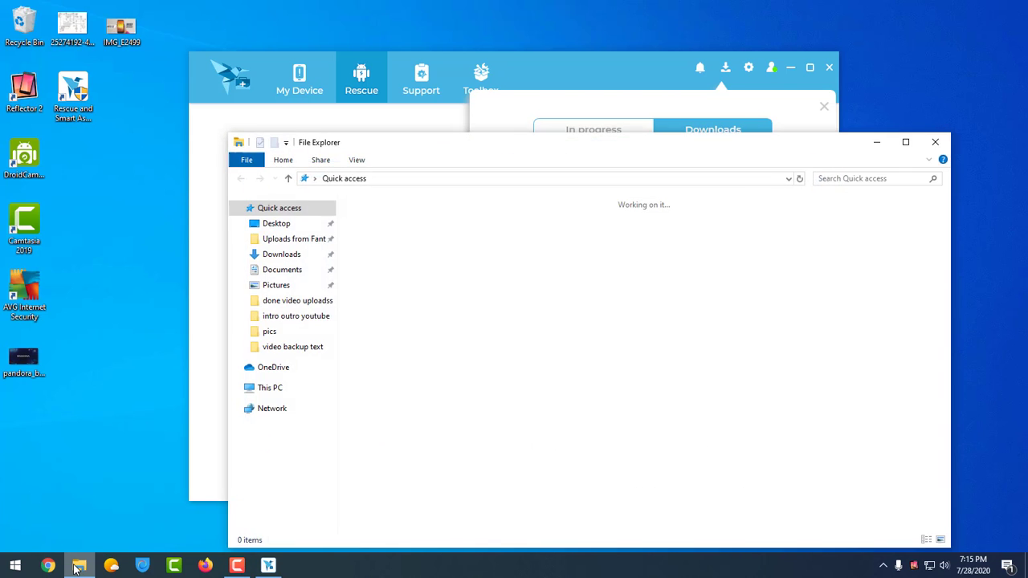
mouse_move(401, 143)
mouse_down()
mouse_move(351, 331)
mouse_move(252, 30)
mouse_up()
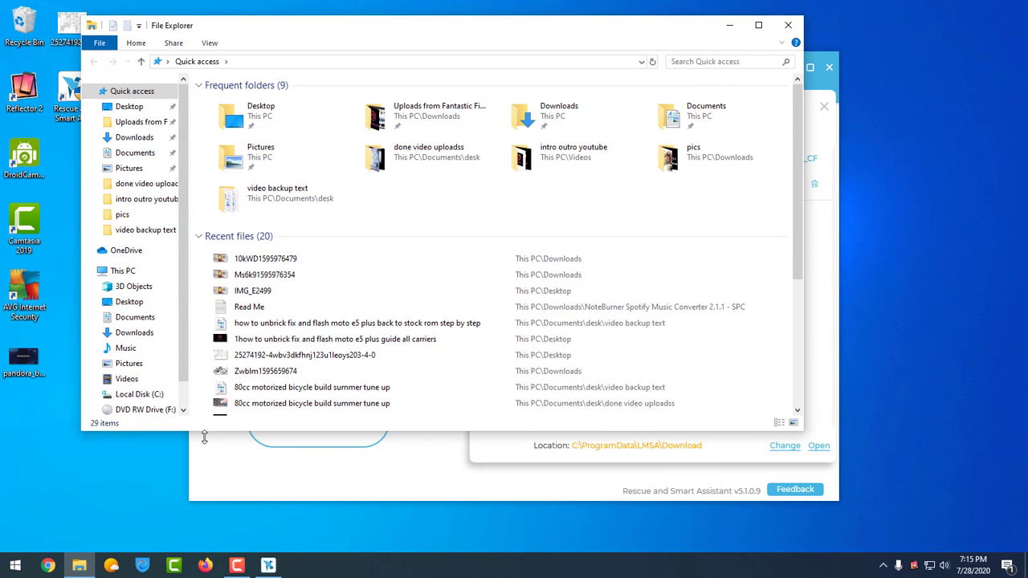
click(135, 395)
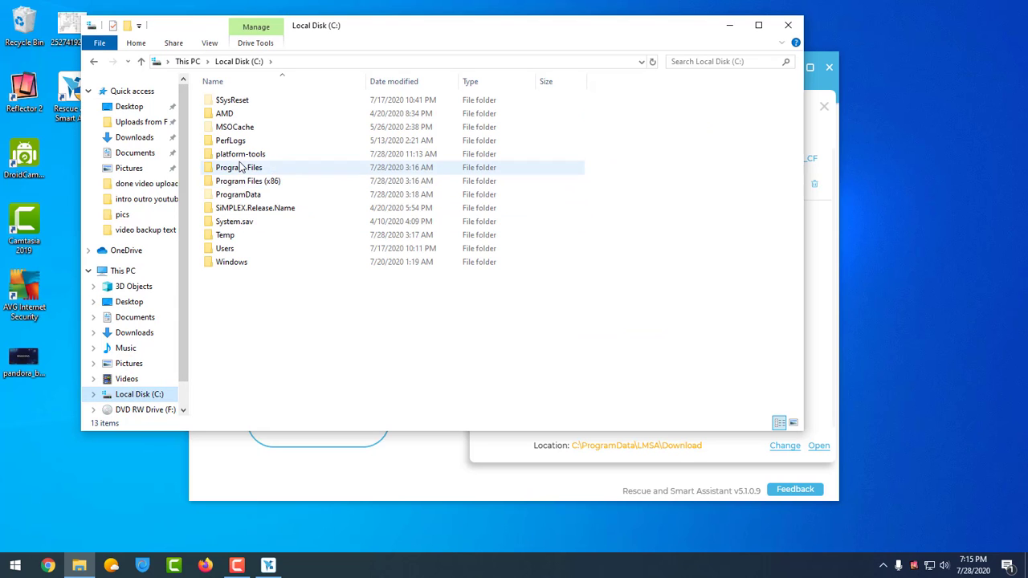
click(259, 195)
double_click(259, 196)
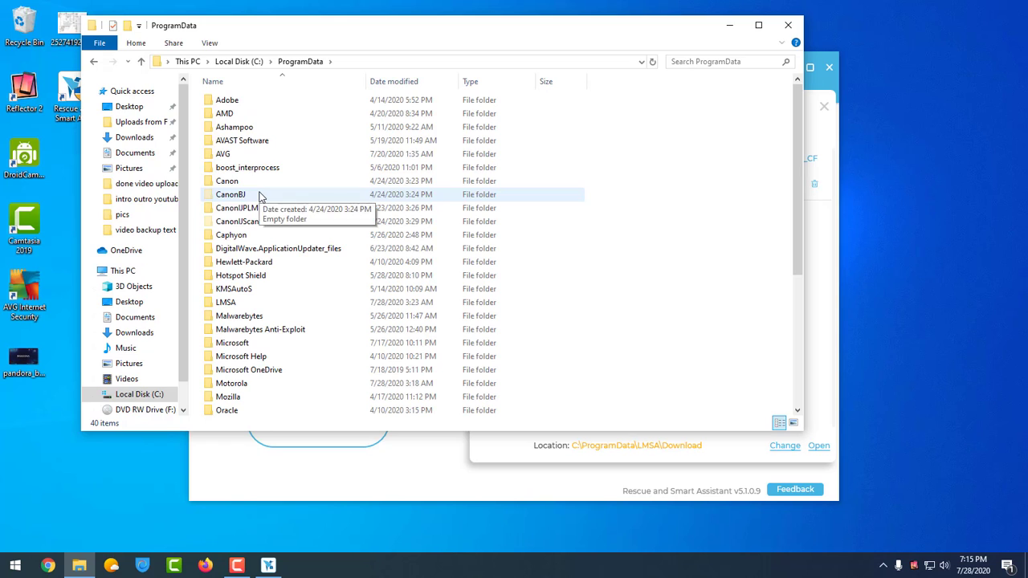
double_click(226, 303)
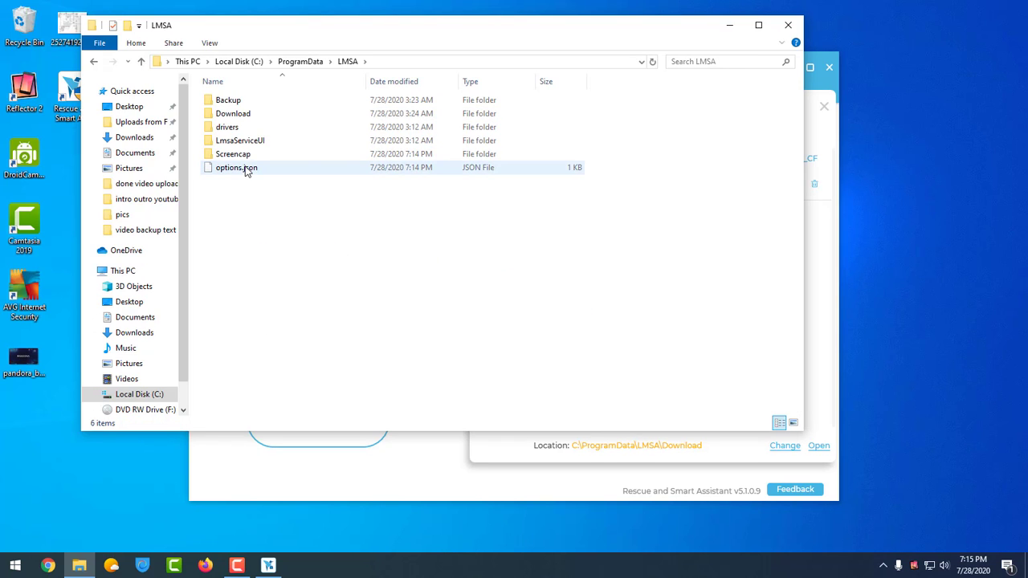
click(257, 117)
double_click(257, 117)
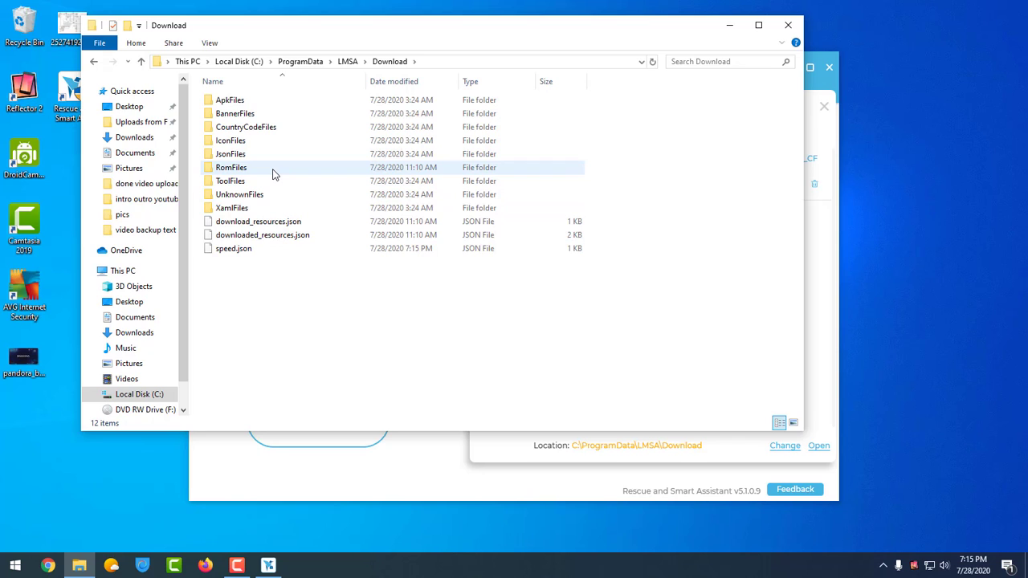
double_click(273, 171)
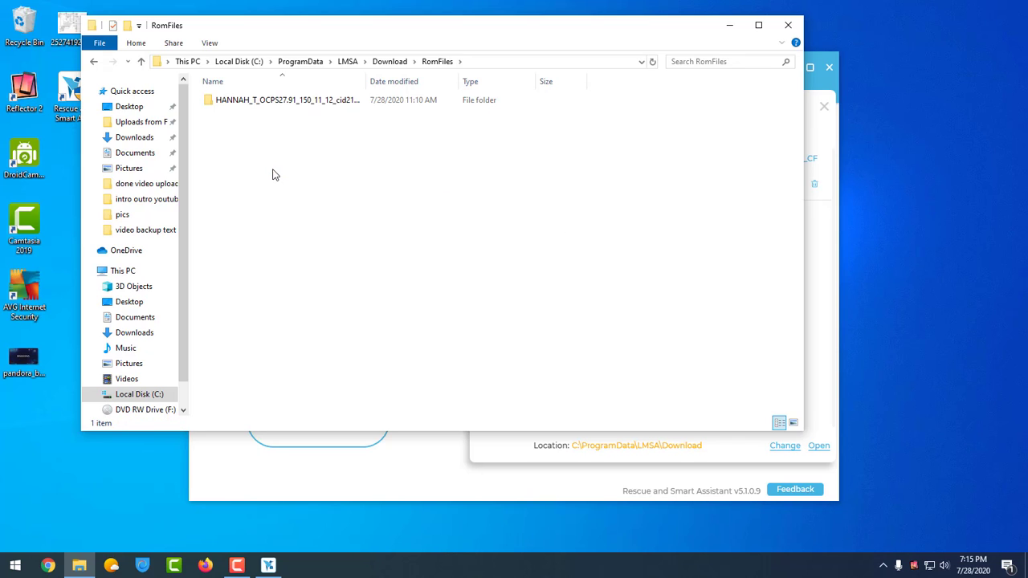
- Check the extracted HANNAH ROM folder, then close Explorer and Downloads and return to My Device
drag(365, 81, 570, 101)
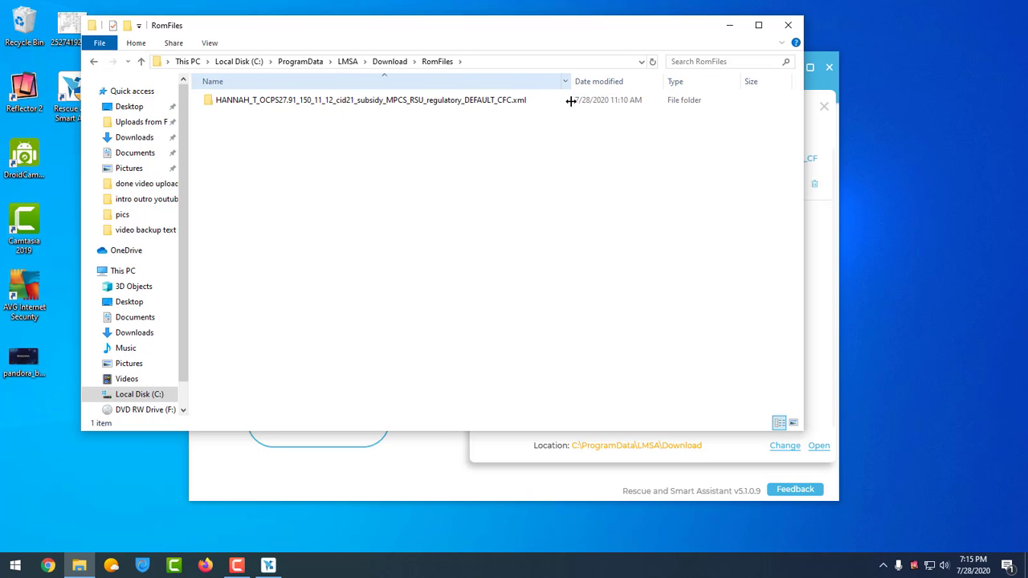
double_click(383, 103)
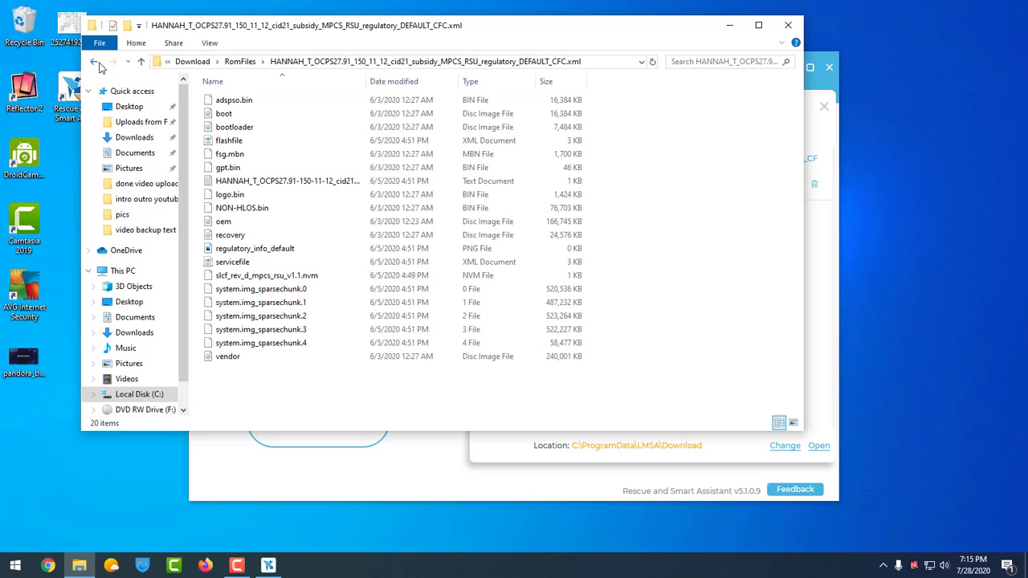
click(95, 62)
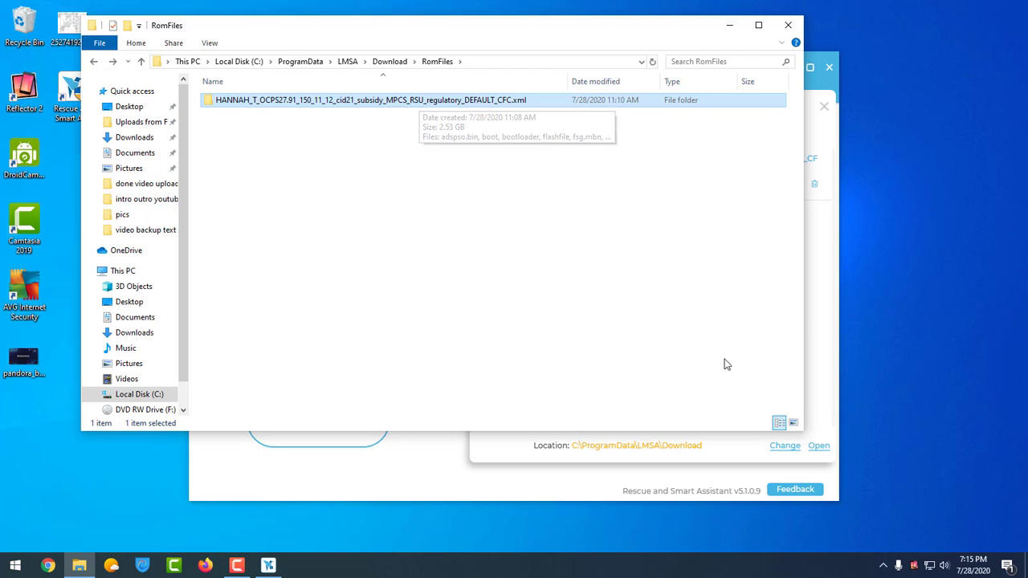
click(787, 26)
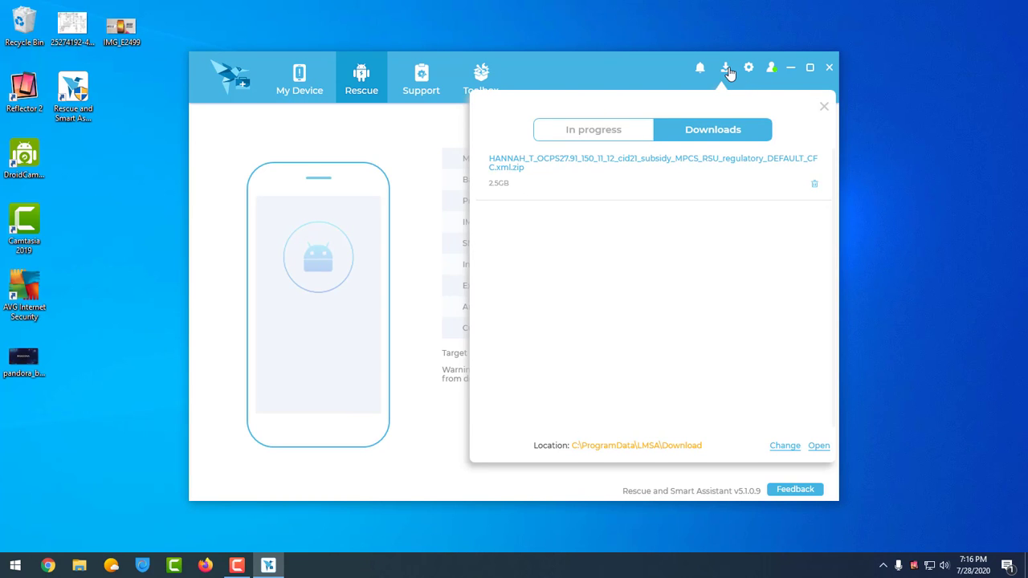
click(824, 107)
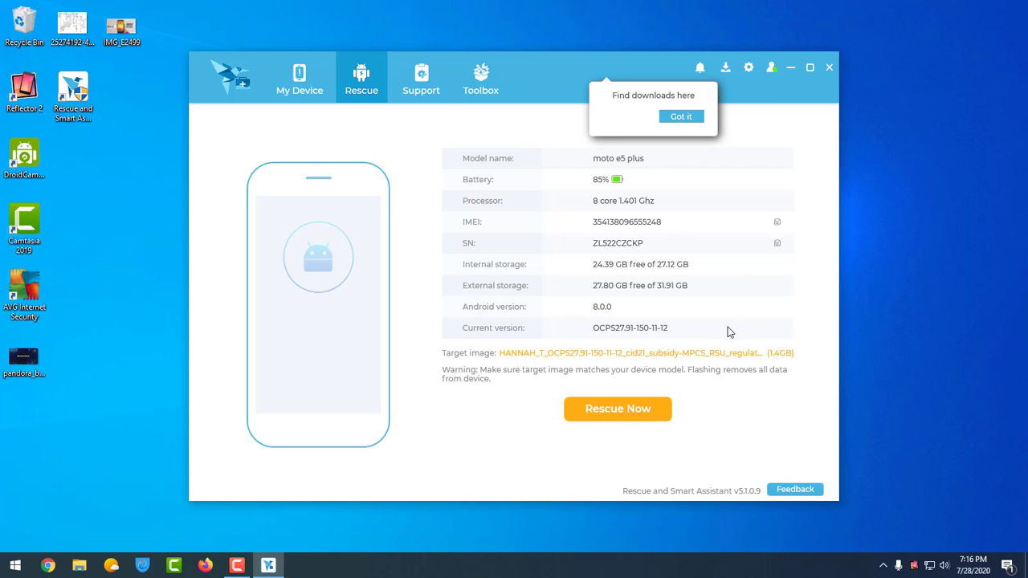
click(322, 85)
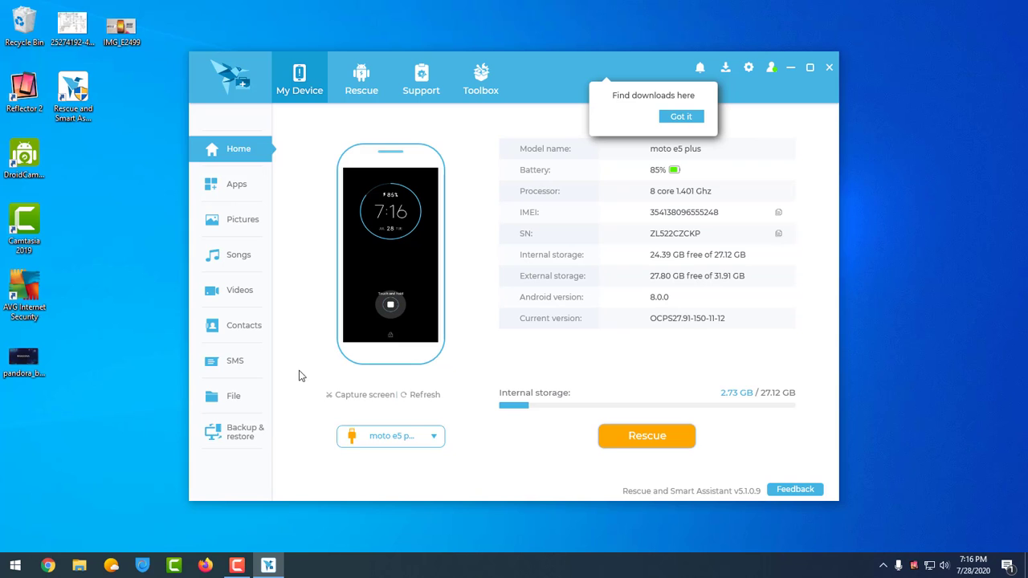
- Review the Backup, Restore and One-key clone views on the Backup & restore page
click(248, 444)
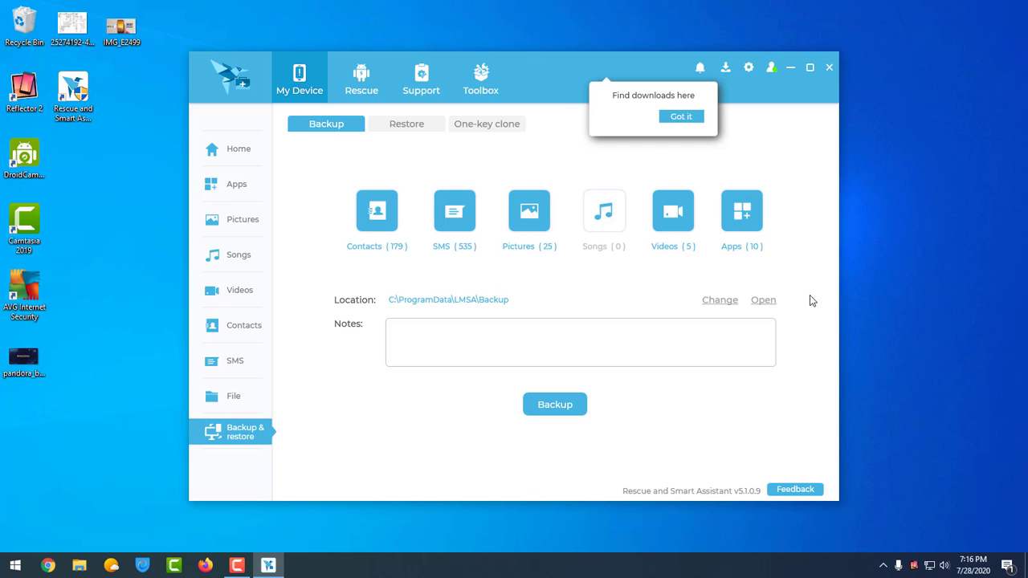
click(515, 127)
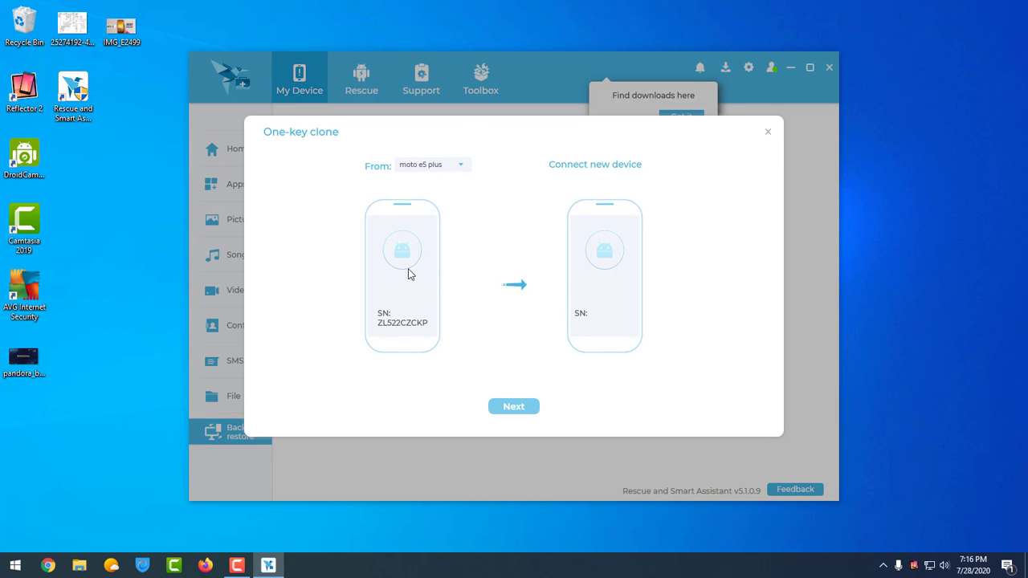
click(769, 133)
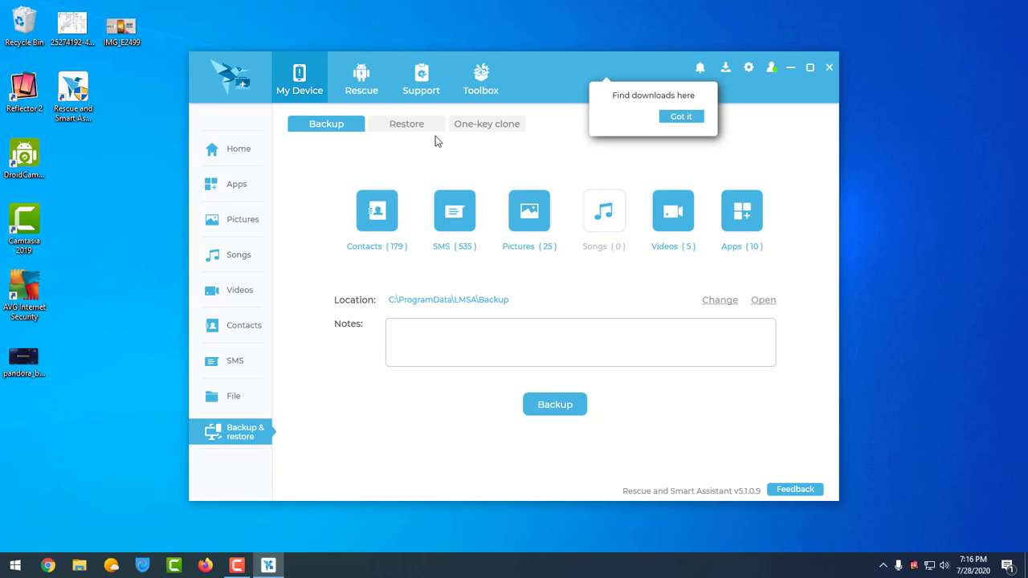
click(417, 125)
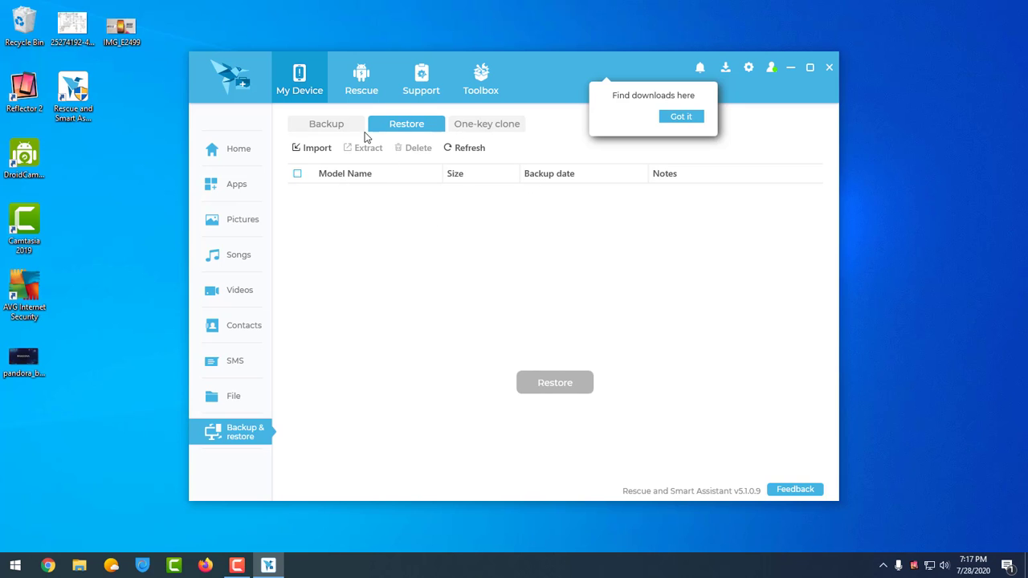
click(339, 126)
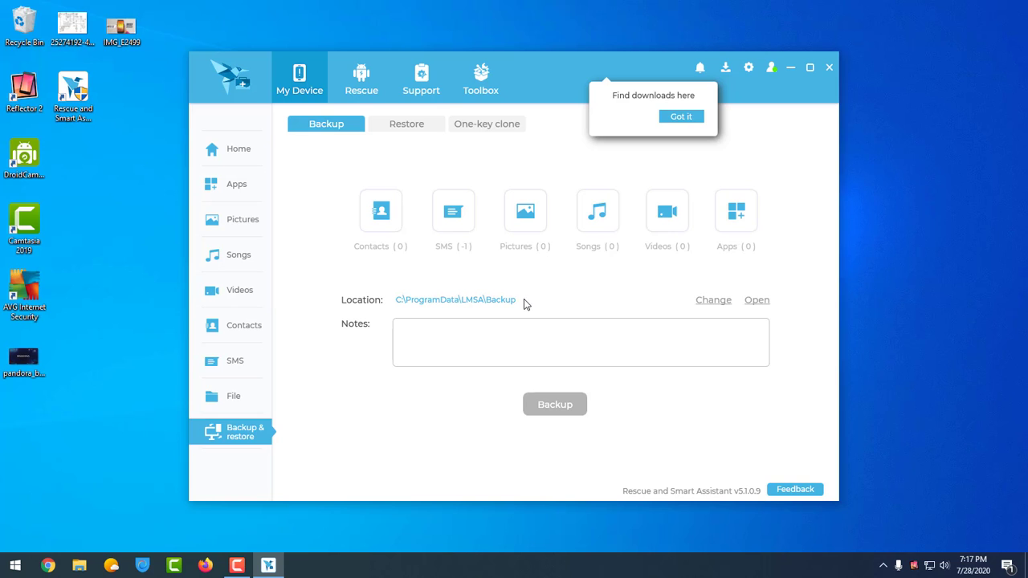
click(748, 69)
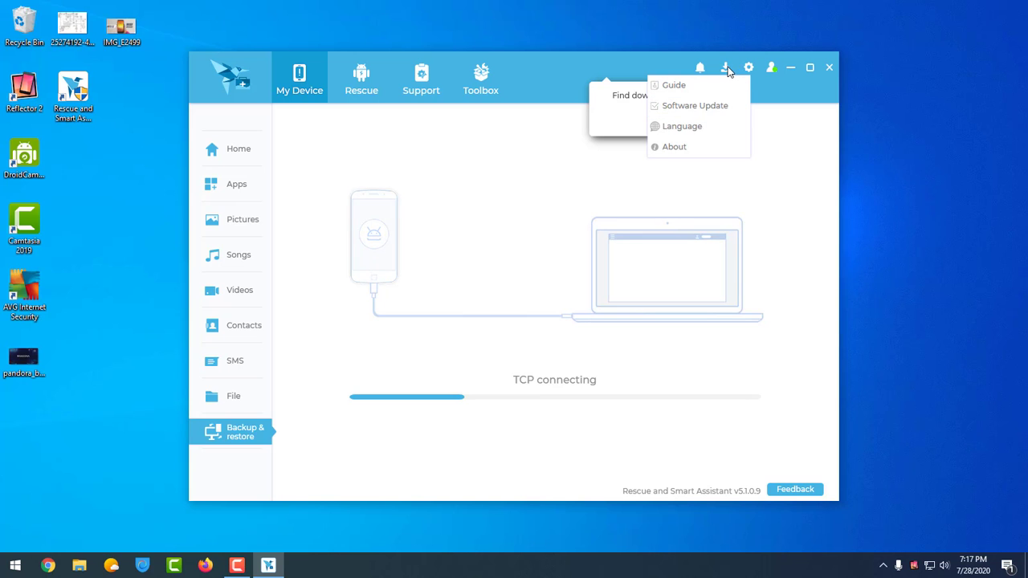
- Reopen Downloads to confirm the 2.5GB ROM zip, answer the new-device prompt, and close it
click(725, 70)
click(708, 135)
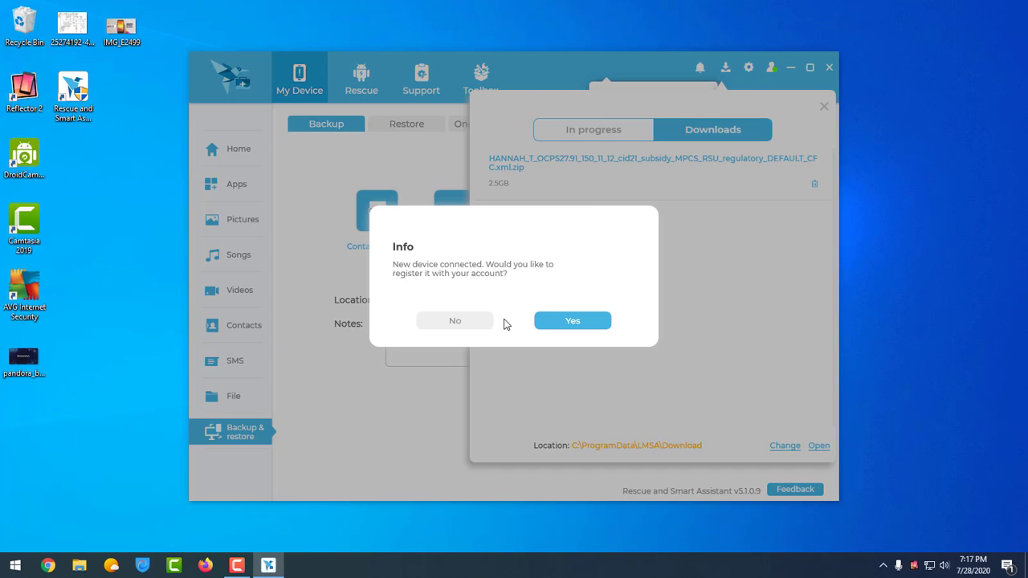
click(580, 325)
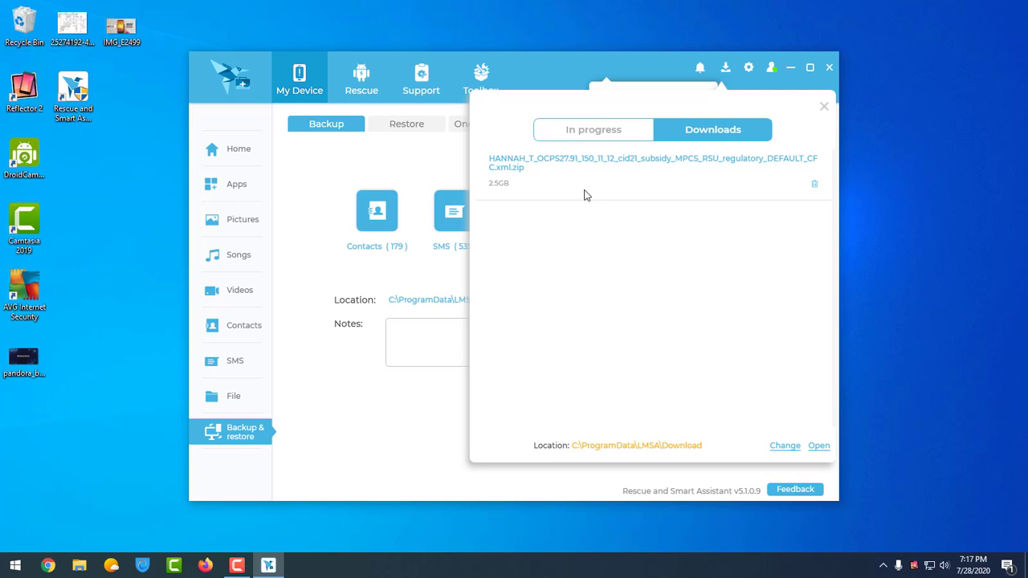
click(824, 107)
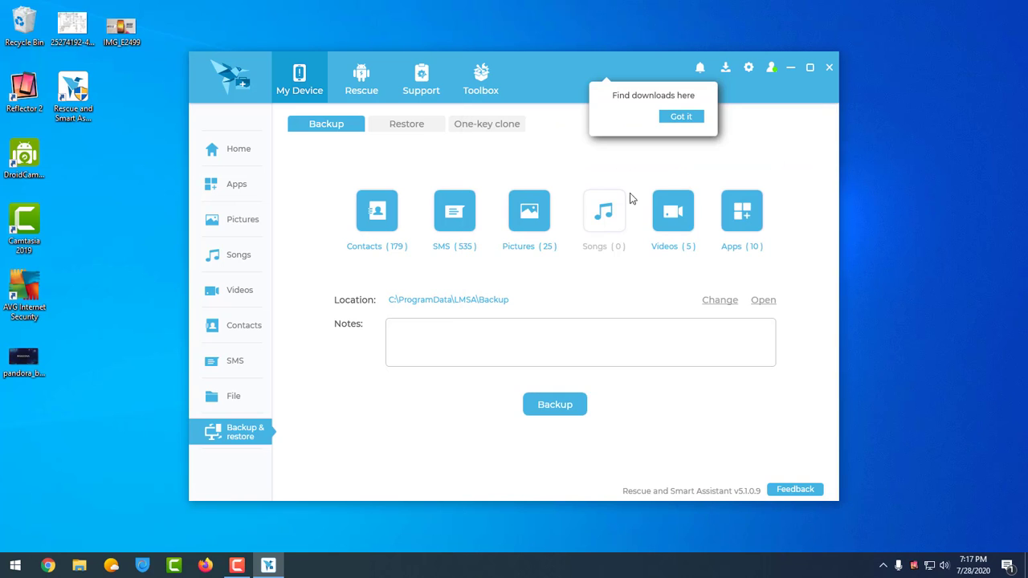
- Dismiss the 'Find downloads here' tip and switch to the Rescue page
click(681, 117)
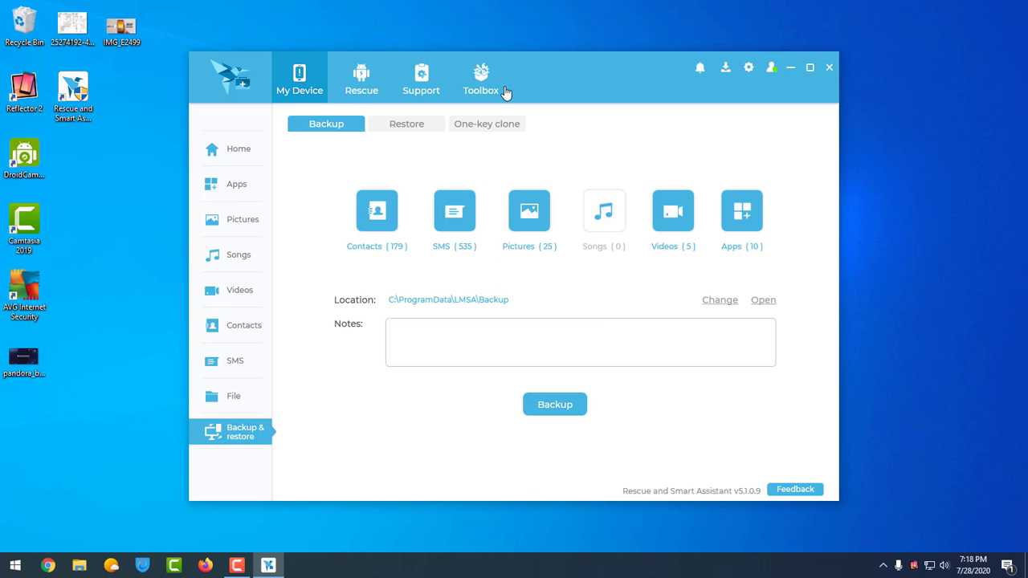
click(367, 91)
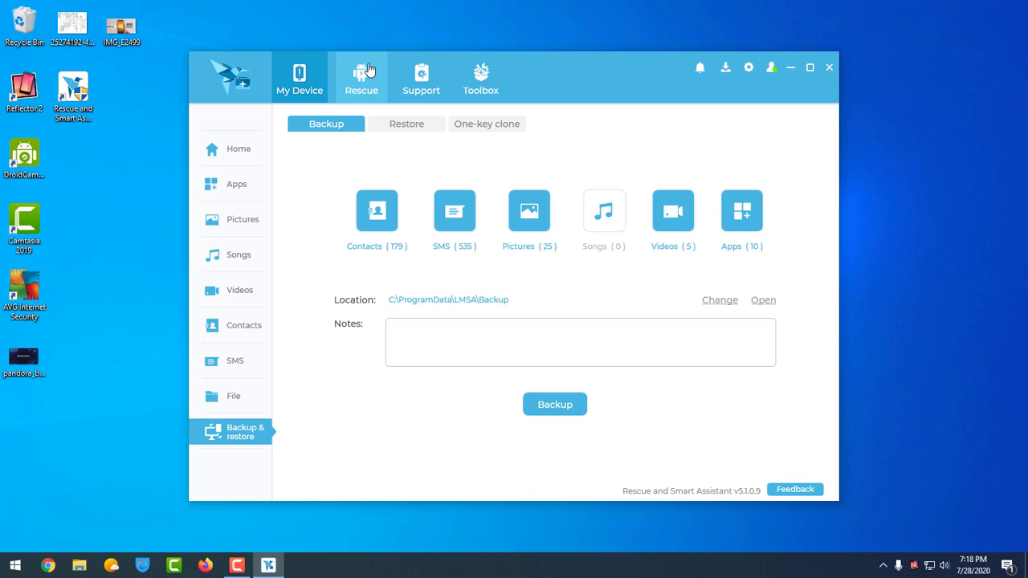